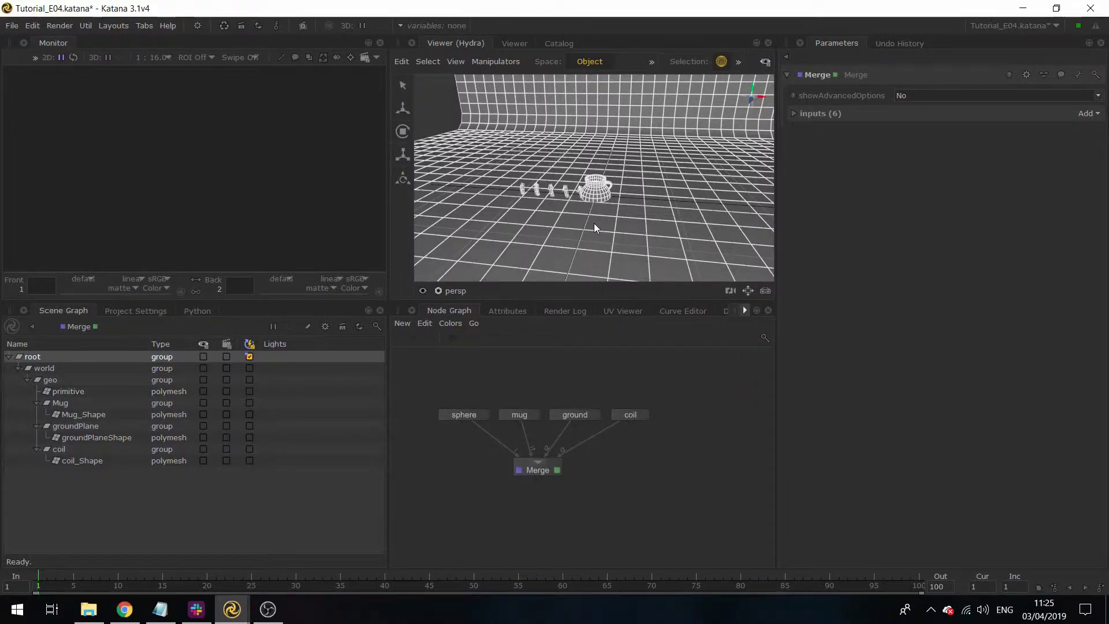
Open the sphere node's parameters and rotate its primitive about 9.5° around the Y axis in the viewer.
mouse_move(593, 222)
left_mouse_down("alt")
mouse_move(619, 210)
mouse_move(640, 230)
mouse_move(605, 228)
left_mouse_up("alt")
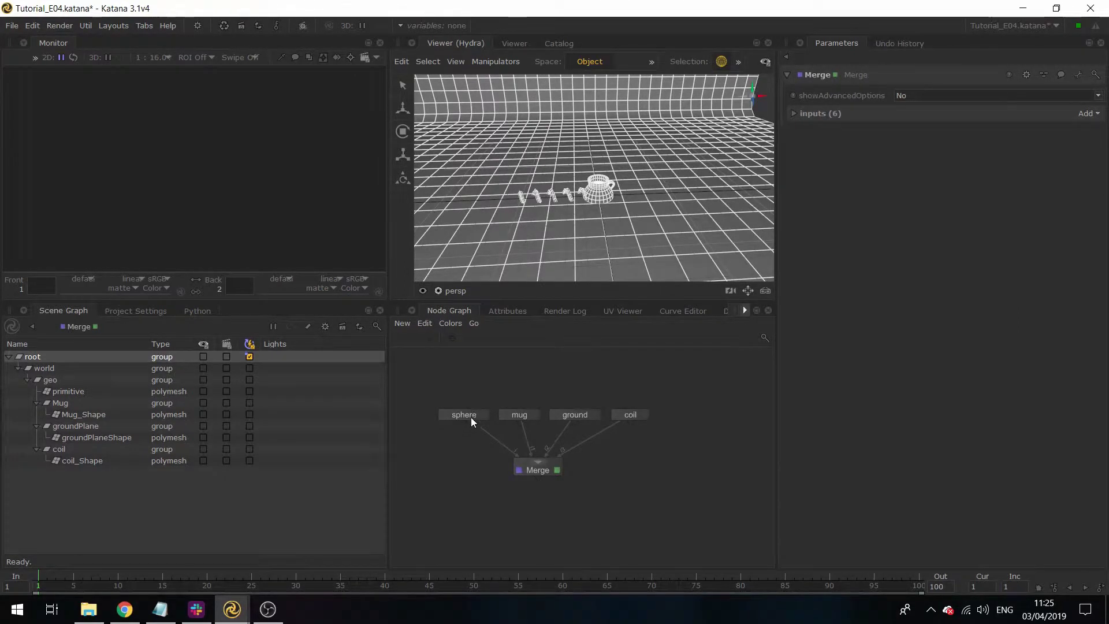
key("e")
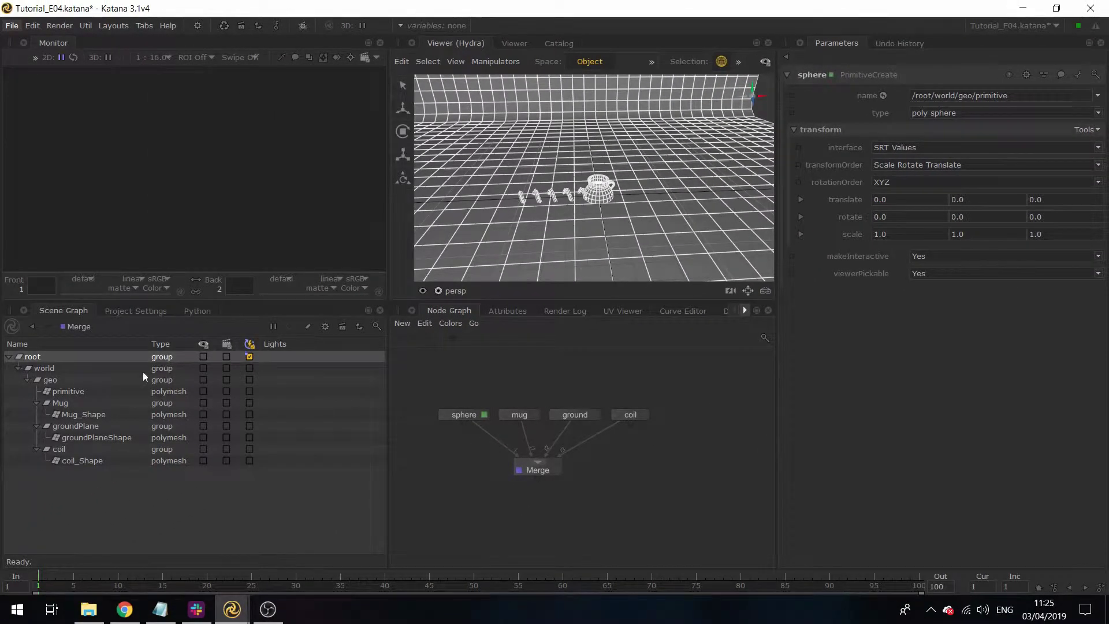
left_click(75, 393)
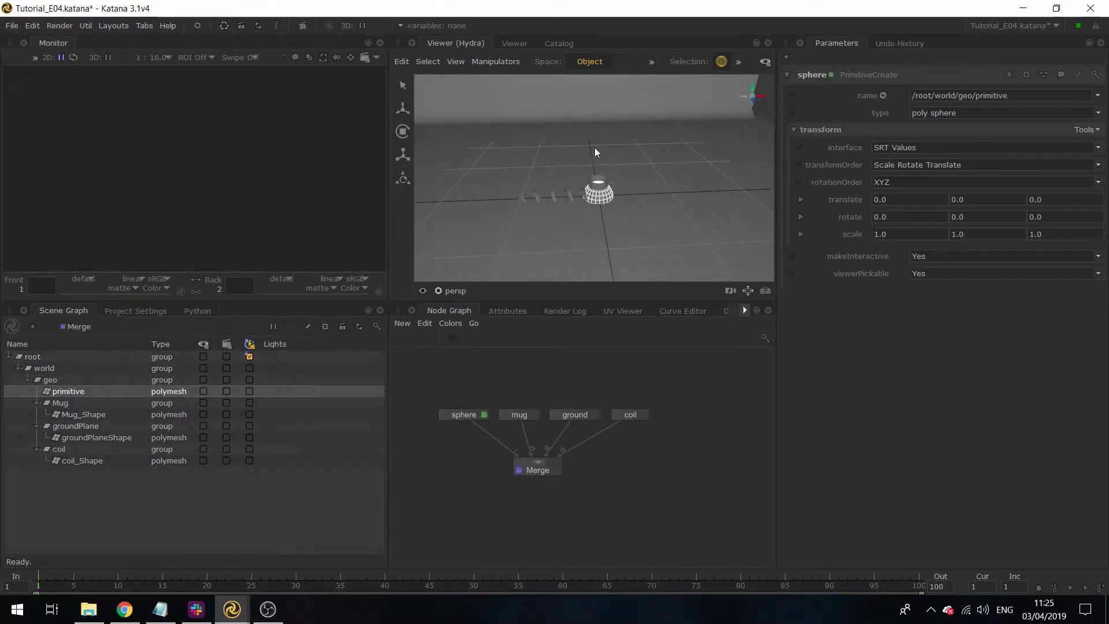
key("w")
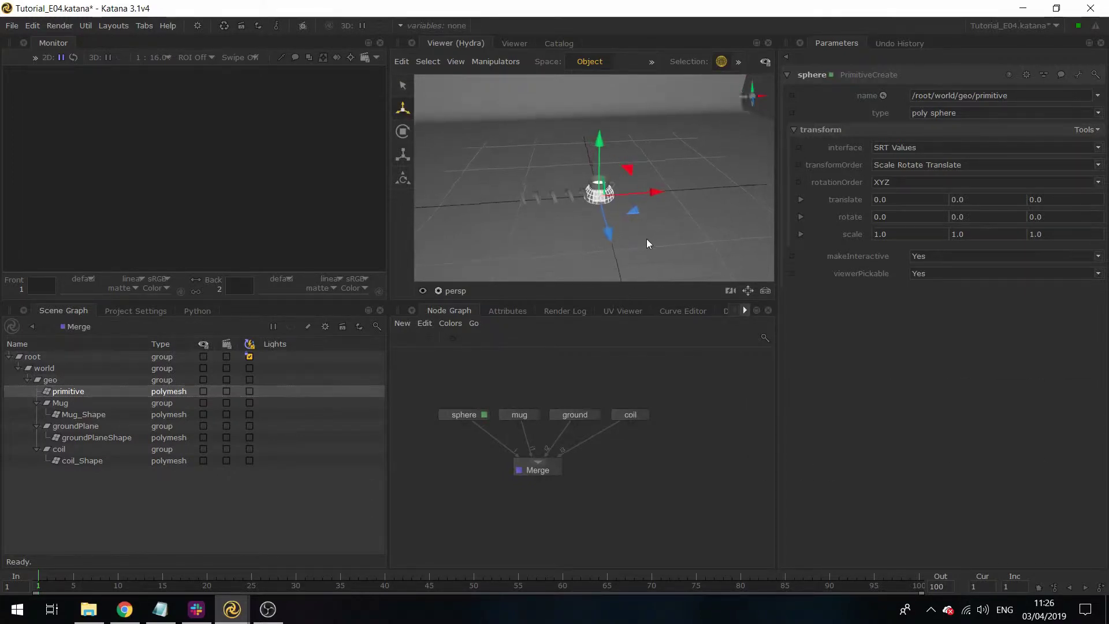
left_click_drag(645, 238, 622, 225, "alt")
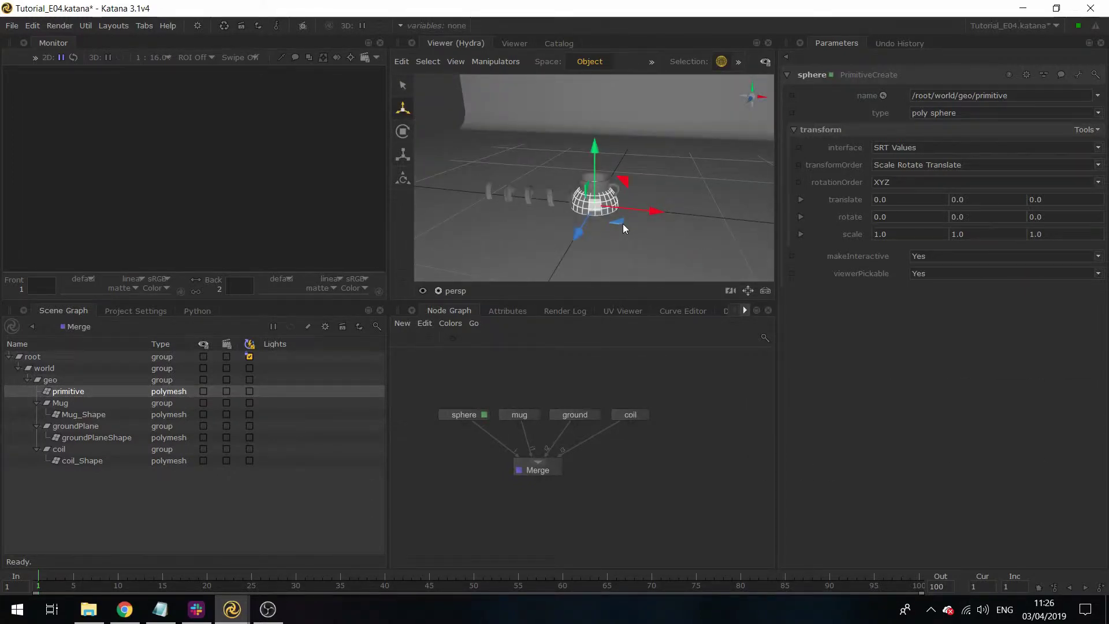
key("e")
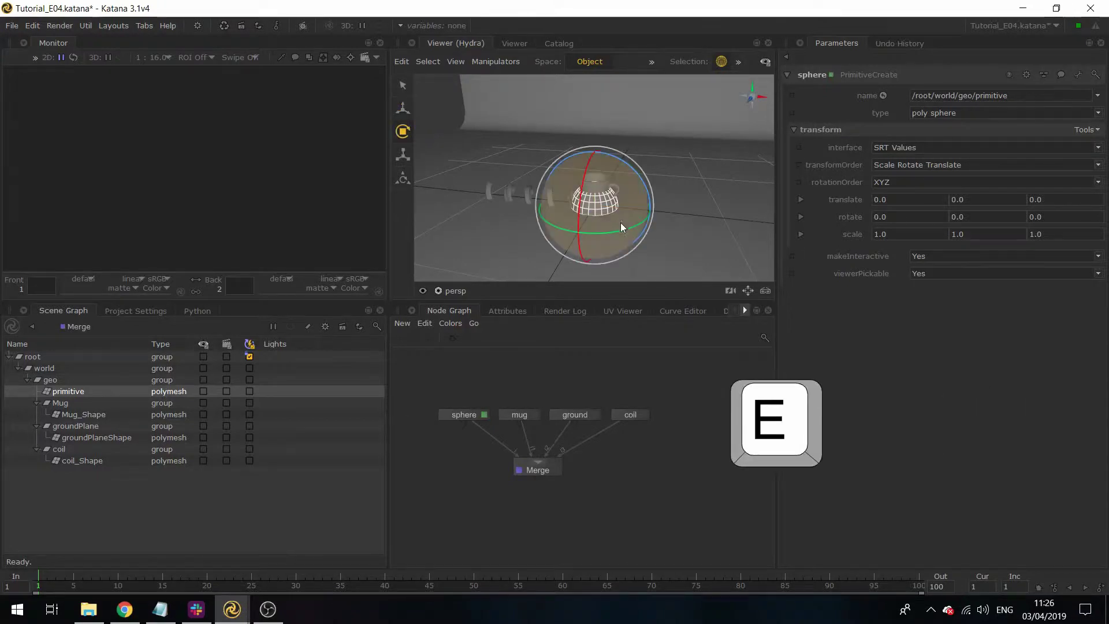
left_click_drag(595, 233, 569, 198)
Scale the sphere uniformly to about 0.73 and move it to about -1.83, 0.64, -2.90.
key("r")
key("w")
mouse_move(559, 142)
left_mouse_down()
mouse_move(559, 132)
mouse_move(566, 158)
left_mouse_up()
key("r")
key("f")
left_click_drag(615, 183, 610, 157, "alt")
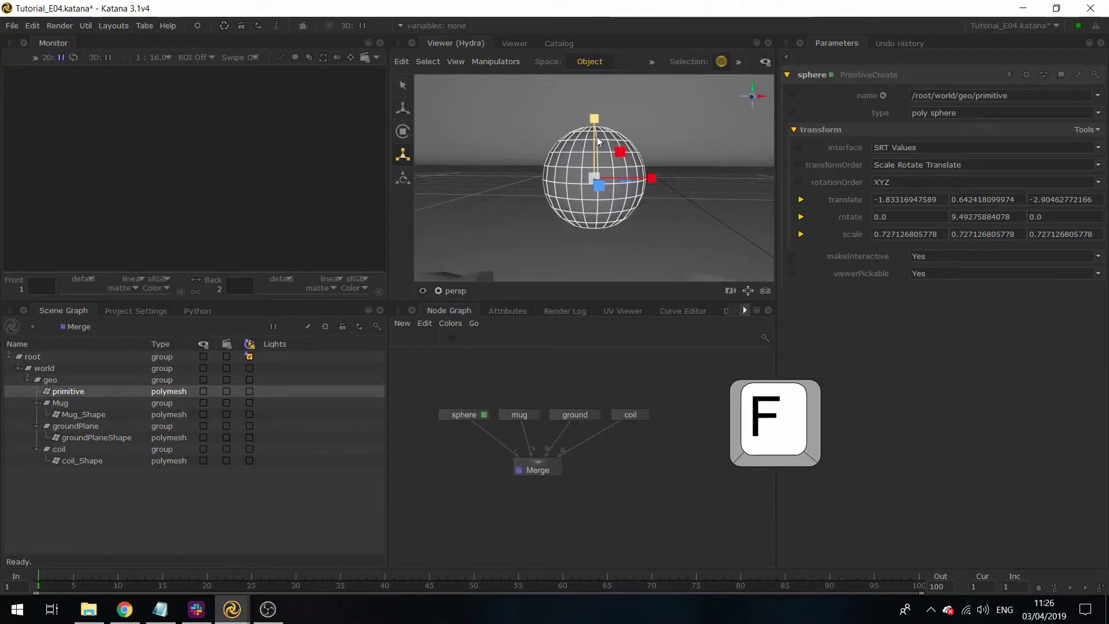
Lower the sphere to about 0.63 in Y and shrink it uniformly to a scale of about 0.66.
key("w")
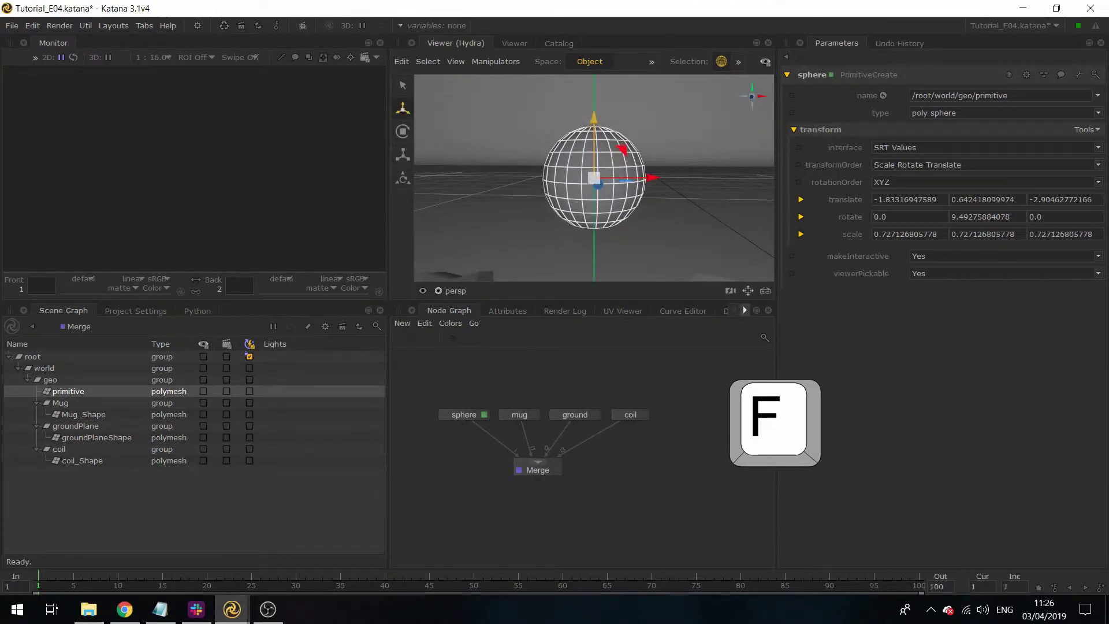
key("r")
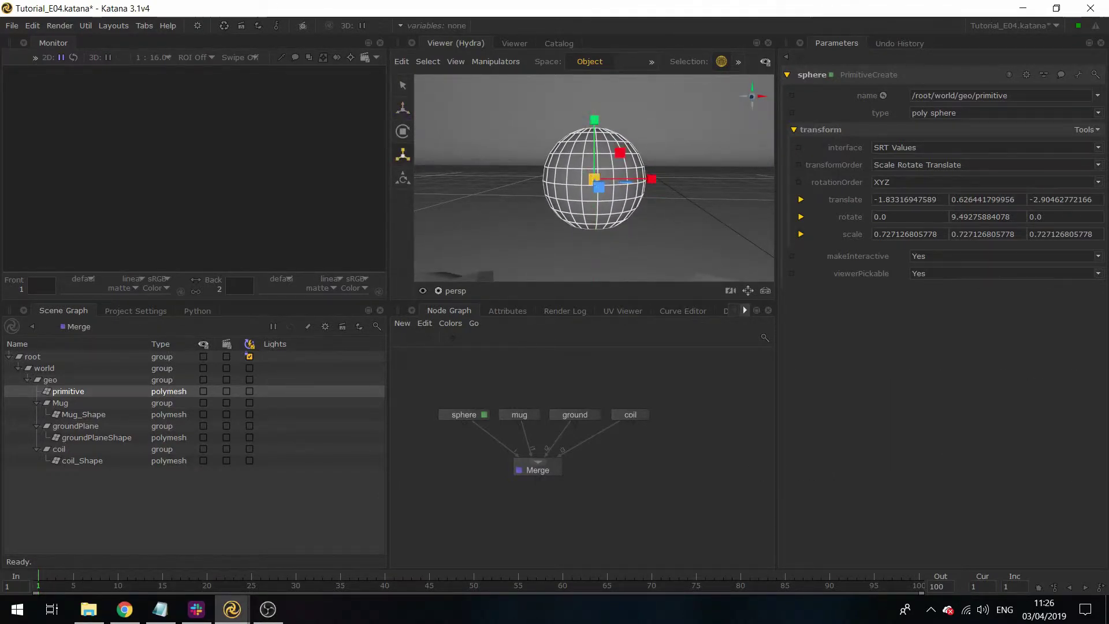
left_click_drag(594, 178, 654, 202)
scroll(653, 180, "down", 5)
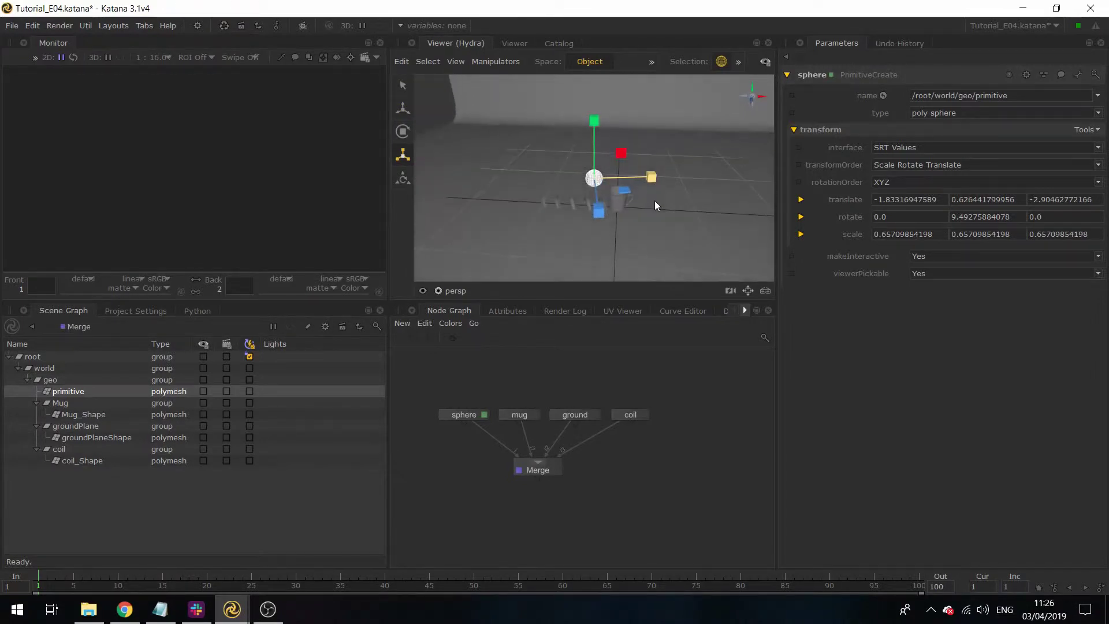
scroll(677, 207, "up", 5)
middle_click_drag(686, 202, 625, 174, "alt")
left_click_drag(626, 175, 673, 180, "alt")
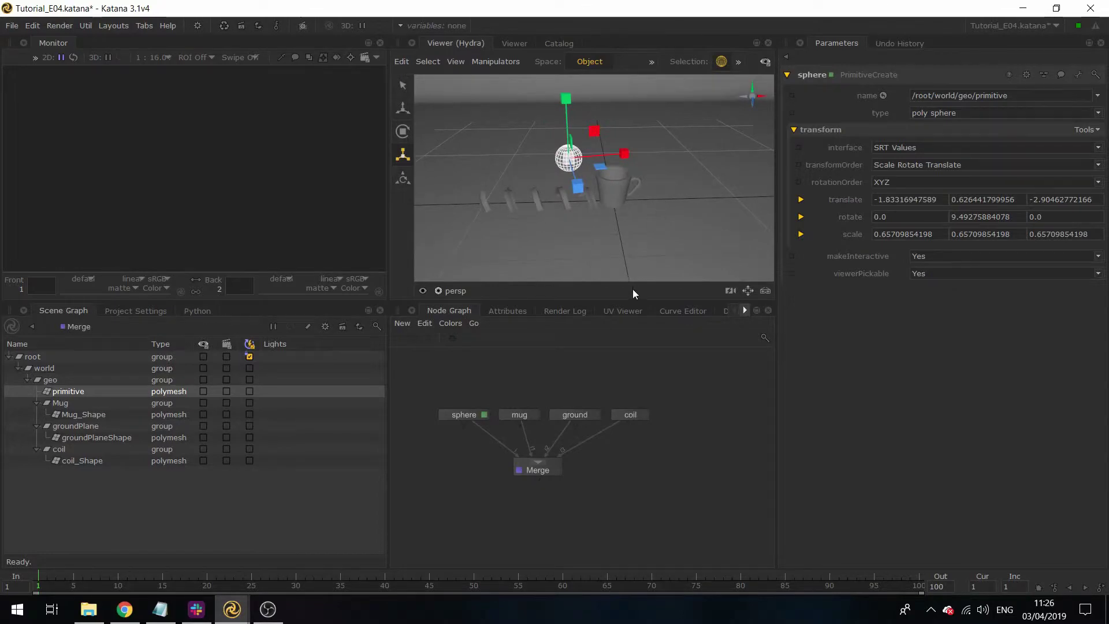
Place the mug node above the other source nodes and expand the timing and advanced groups of its parameters.
left_click_drag(525, 413, 523, 369)
double_click(523, 369)
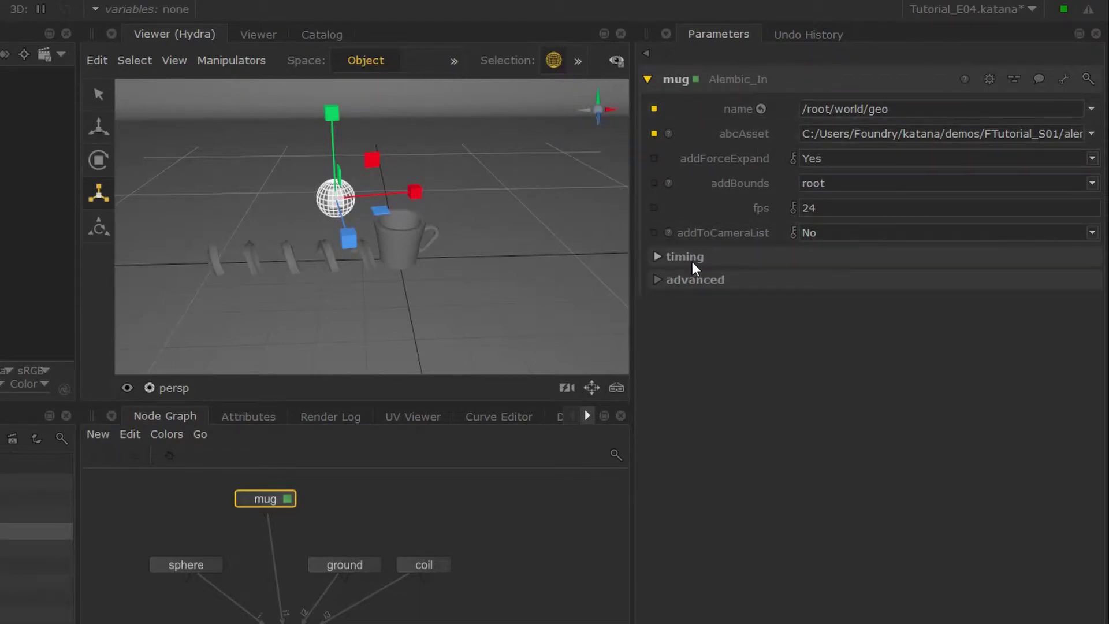
left_click(693, 258)
left_click(712, 313)
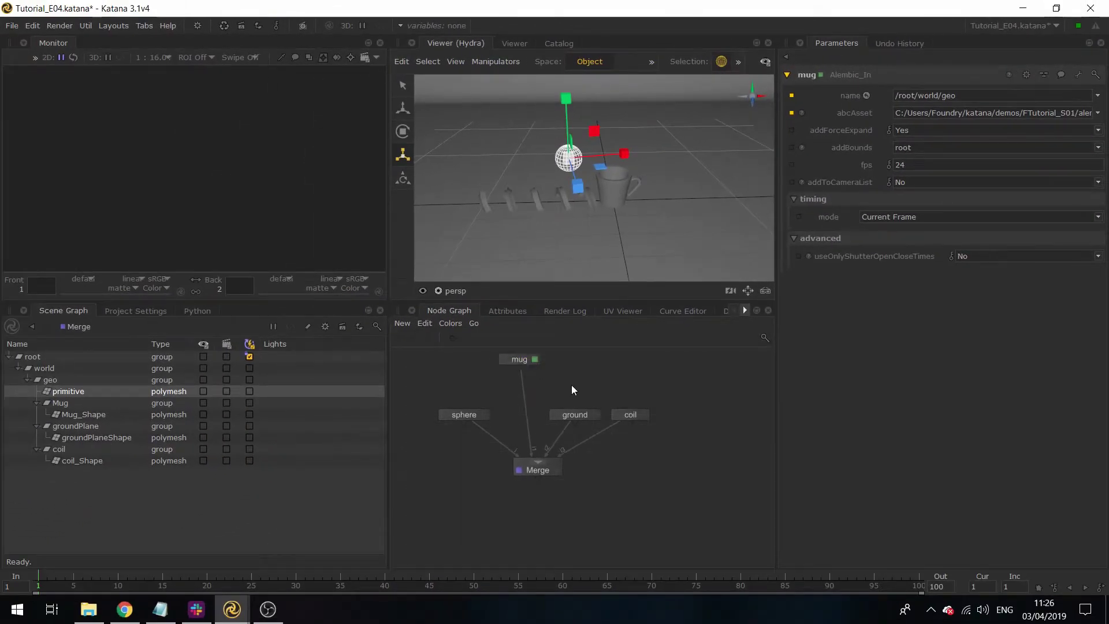
Insert a Transform3D node between the mug and Merge nodes and open its parameters.
key("Tab")
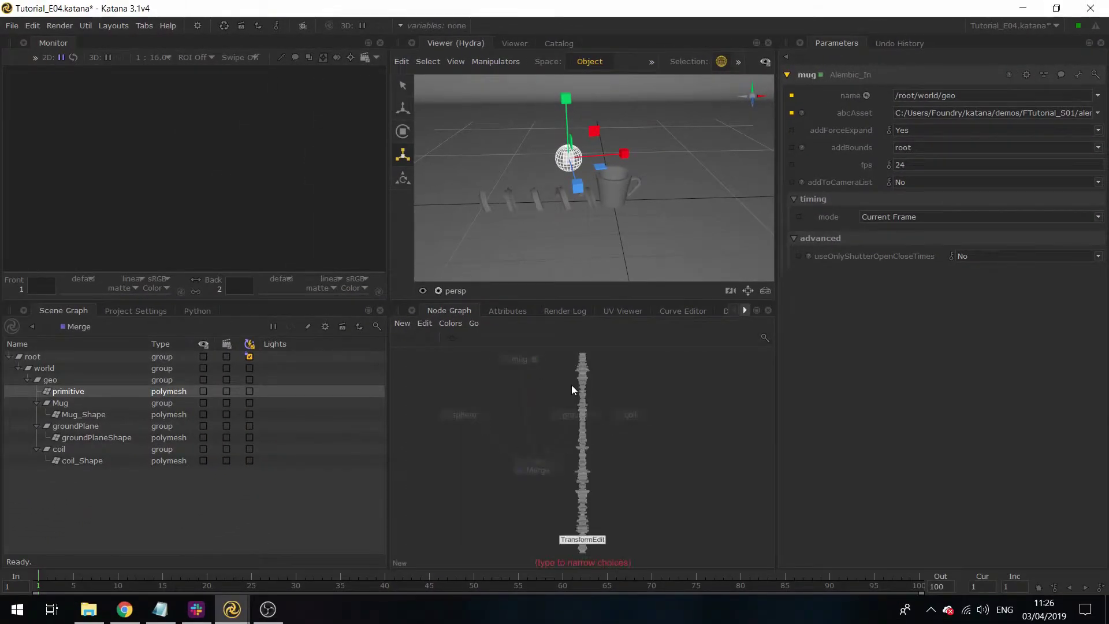
type("tr")
left_click(577, 390)
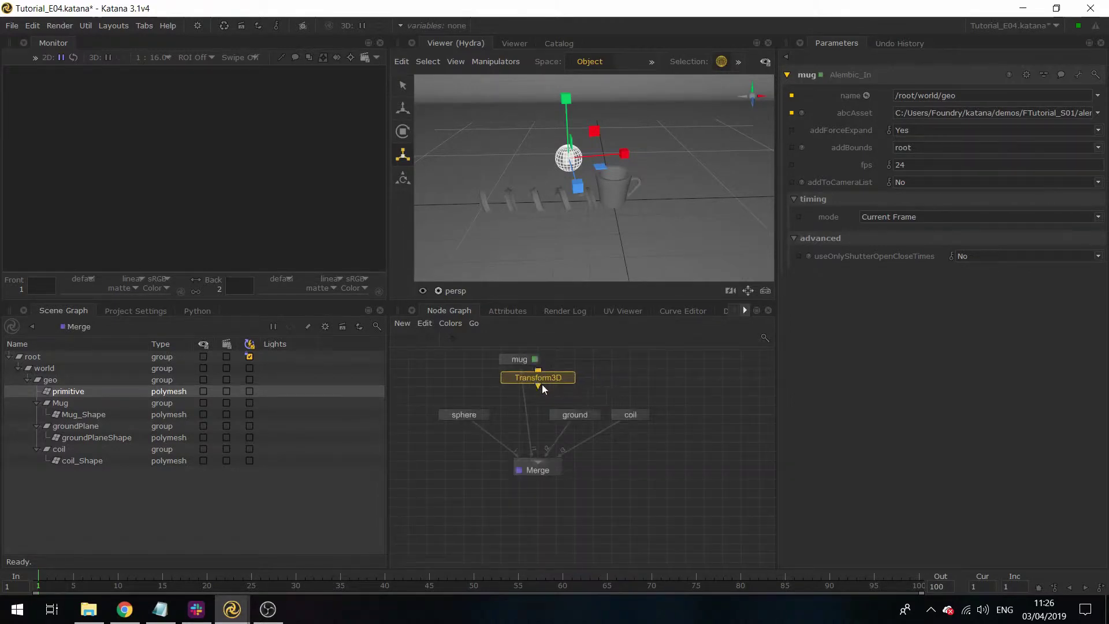
left_click_drag(522, 393, 525, 384)
left_click(525, 383)
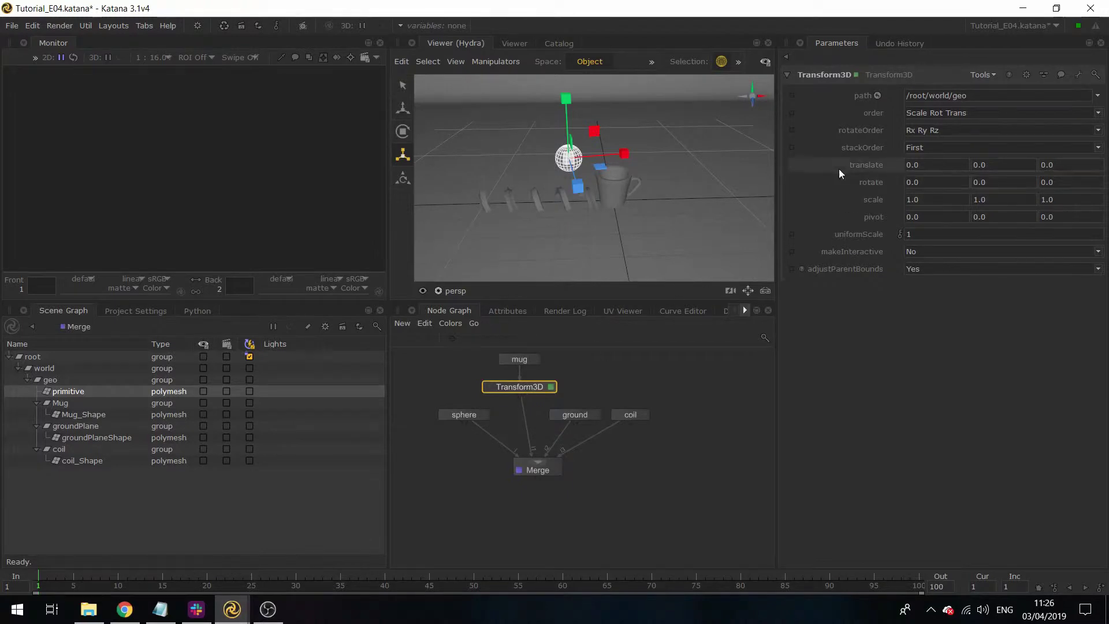
Set the mug transform's path to /root/world/geo/Mug/Mug_Shape and its makeInteractive option to Yes.
left_click(105, 415)
left_click_drag(96, 416, 938, 95)
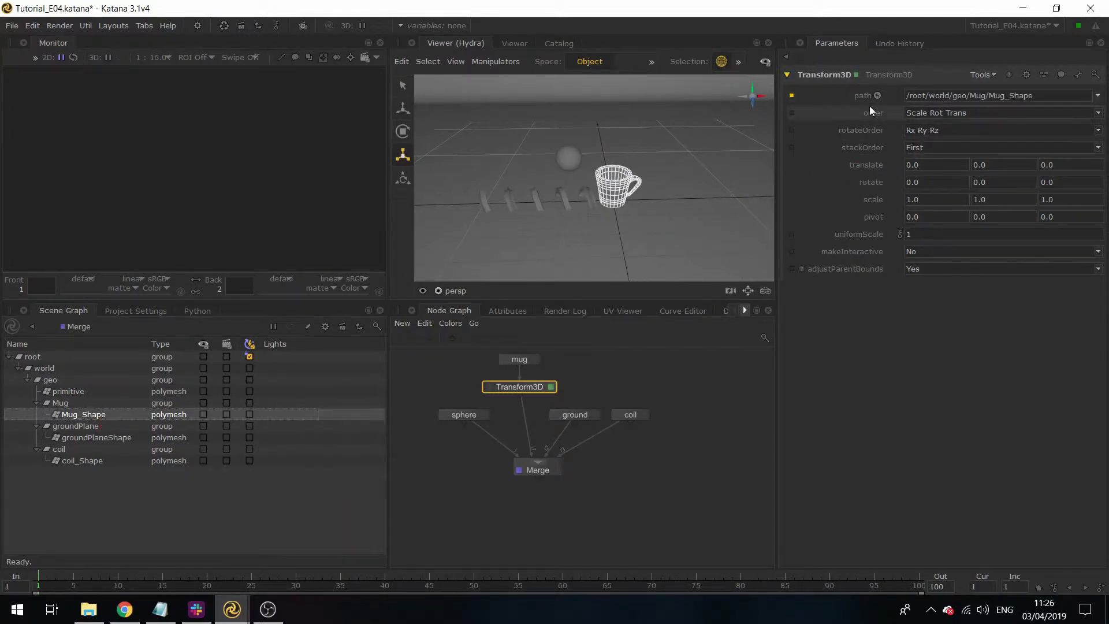
left_click(927, 252)
left_click(920, 262)
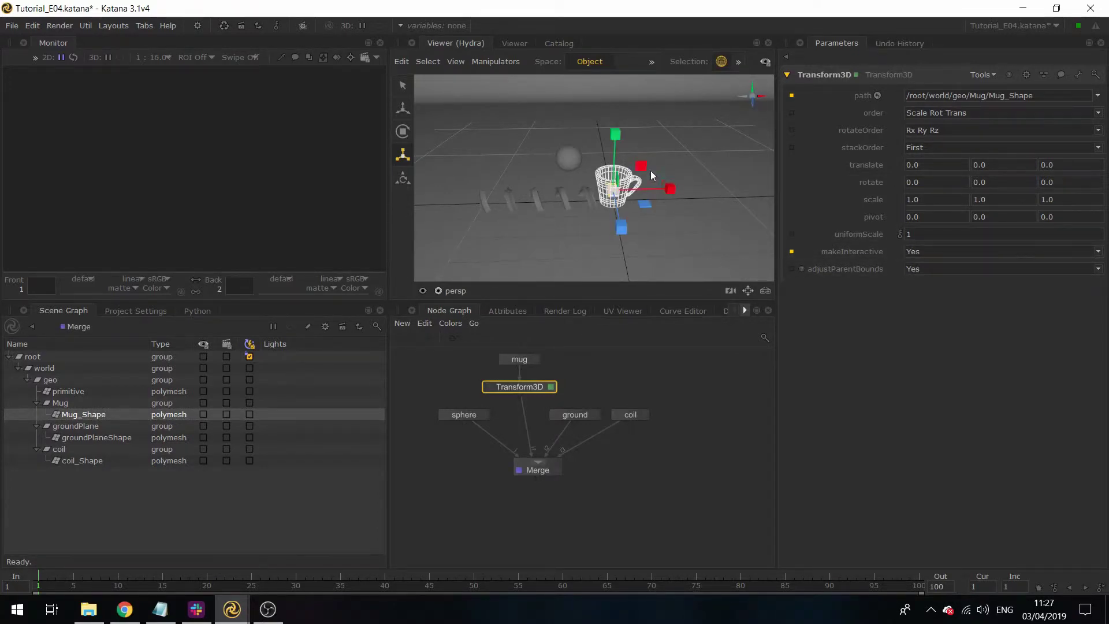
Transform the mug in the viewer to a position of about 1.93, 0.20, -2.38, a Y rotation of about -24° and a uniform scale of about 1.2.
key("w")
left_click_drag(621, 217, 642, 164)
key("e")
key("r")
key("w")
key("r")
key("w")
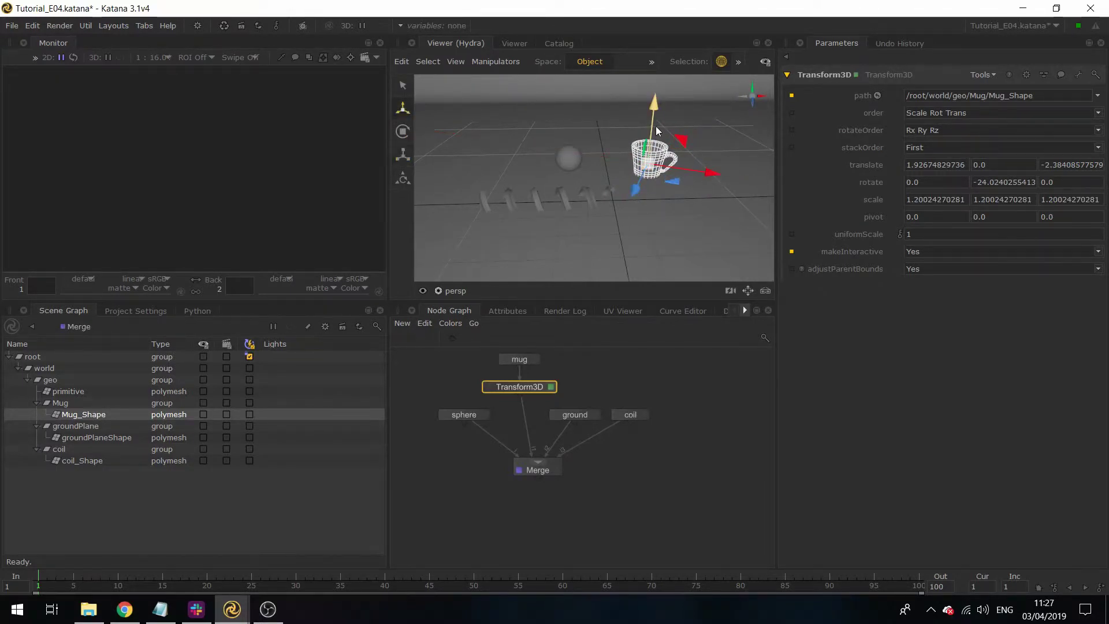
left_click_drag(653, 115, 653, 111)
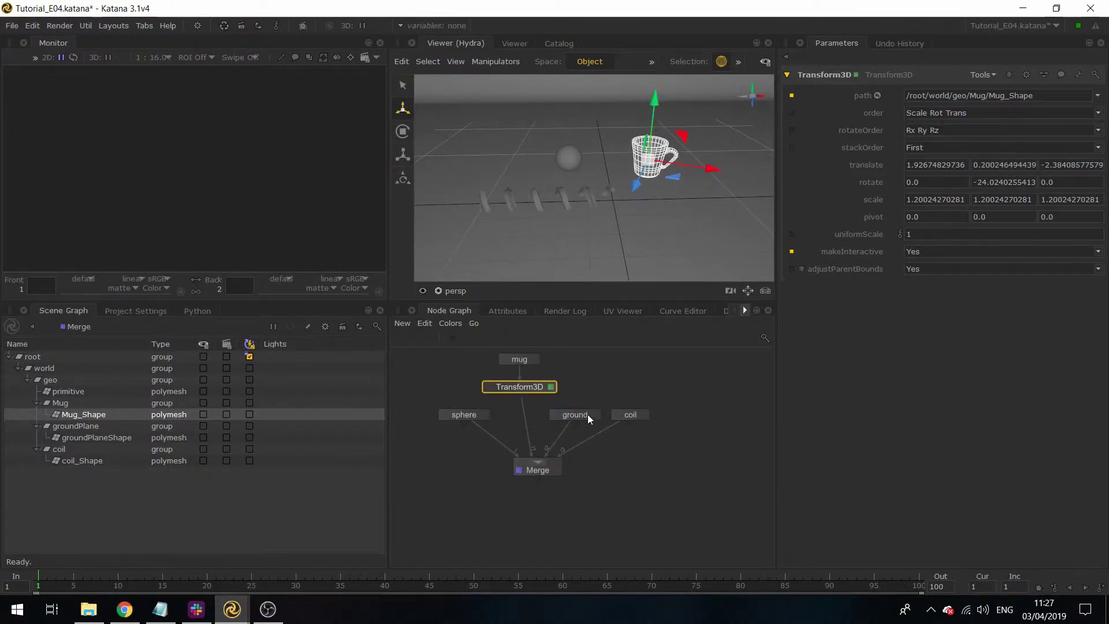
Raise the coil node, insert a Transform3D node between it and Merge, and open that transform's parameters.
left_click_drag(622, 414, 664, 358)
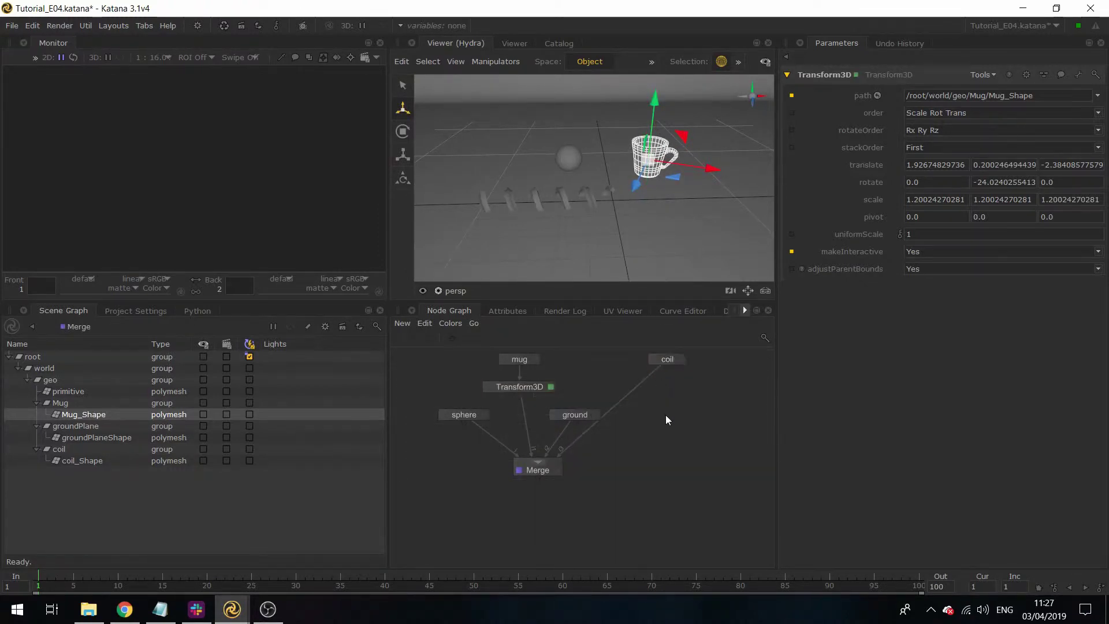
key("Tab")
type("tra")
key("Return")
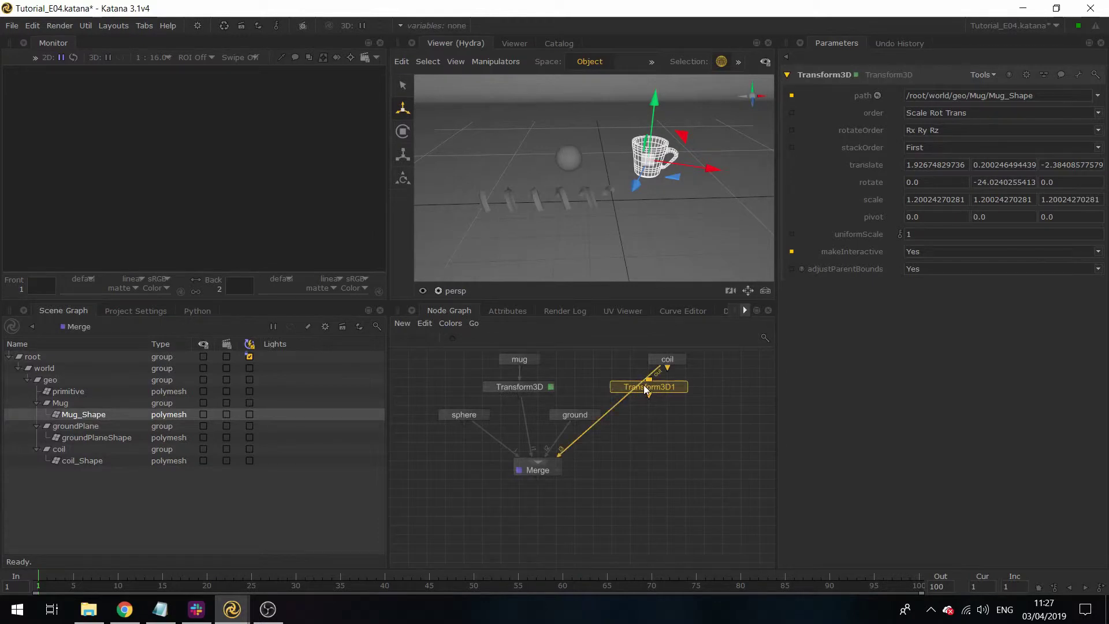
left_click(665, 385)
double_click(667, 384)
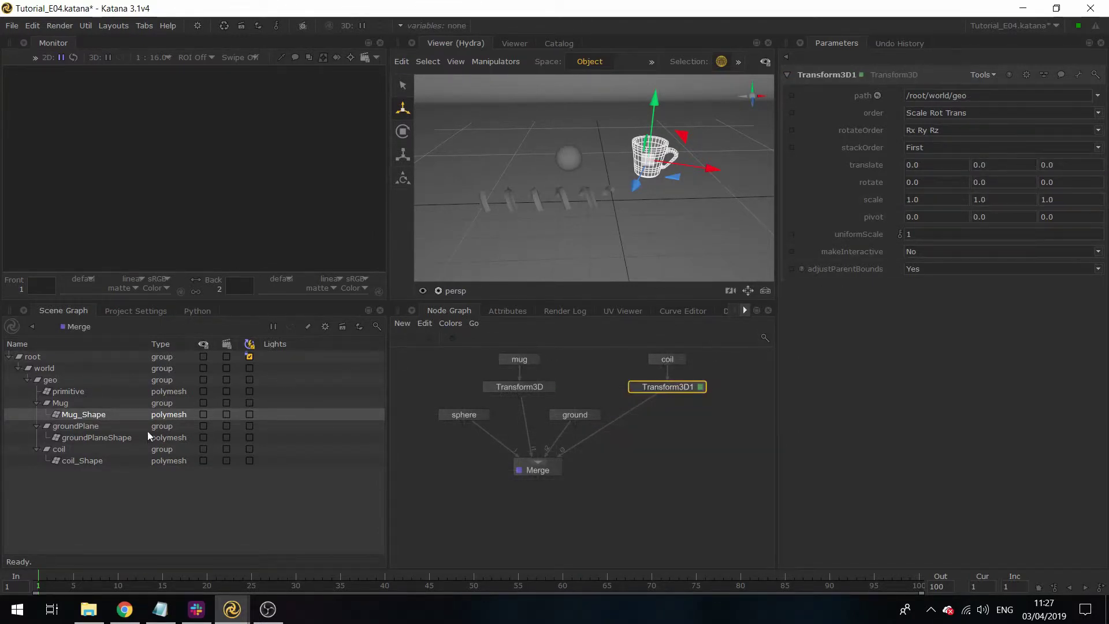
Set the coil transform's path to /root/world/geo/coil/coil_Shape and its makeInteractive option to Yes.
left_click_drag(95, 462, 963, 98)
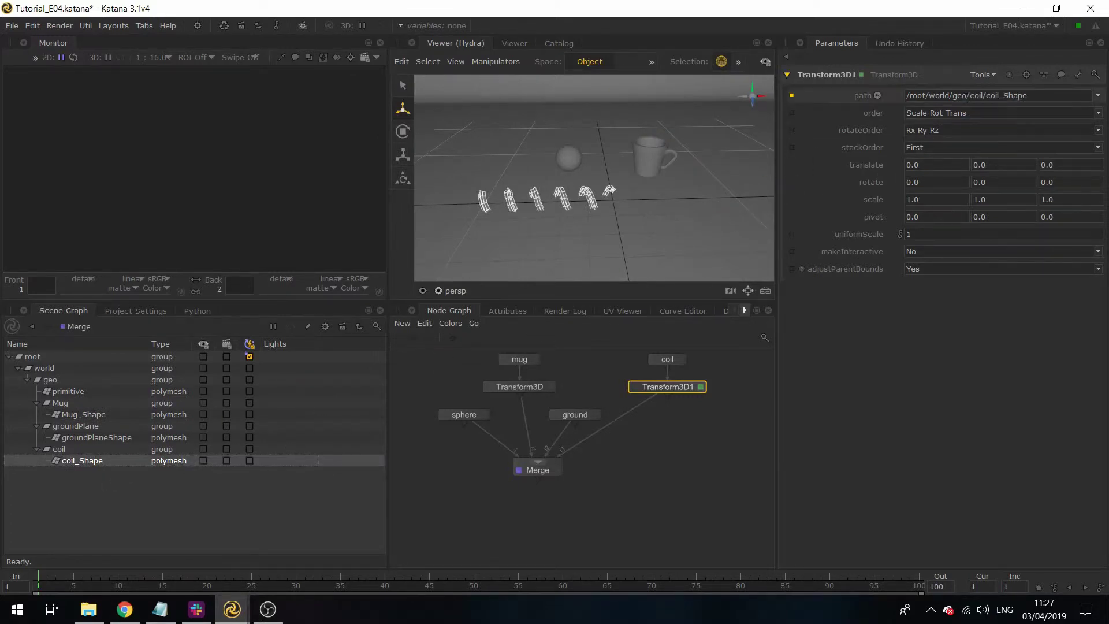
left_click(922, 254)
left_click(916, 263)
Transform the coil in the viewer to about -29.7° Y rotation, a uniform scale of about 0.66 and a height of about 0.41.
key("e")
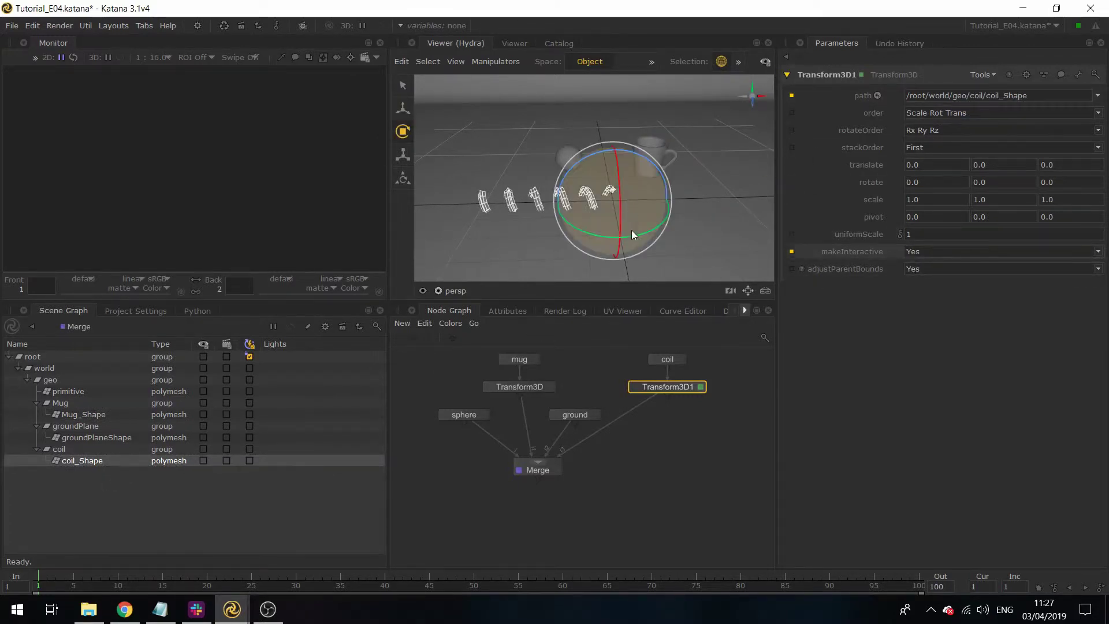
left_click_drag(632, 230, 601, 202)
key("w")
key("f")
key("w")
left_click_drag(673, 182, 712, 120, "alt")
left_click_drag(693, 132, 650, 185, "alt")
scroll(632, 211, "down", 5)
Raise the ground node and insert a TransformEdit node between it and Merge.
left_click_drag(575, 414, 595, 360)
key("Tab")
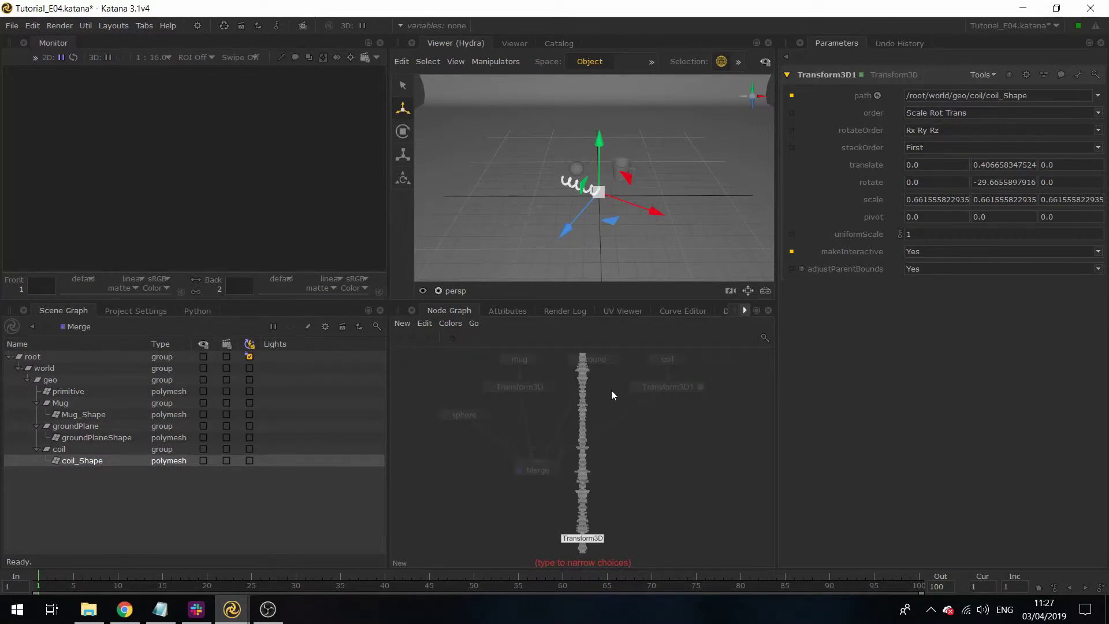
type("tr")
left_click(618, 502)
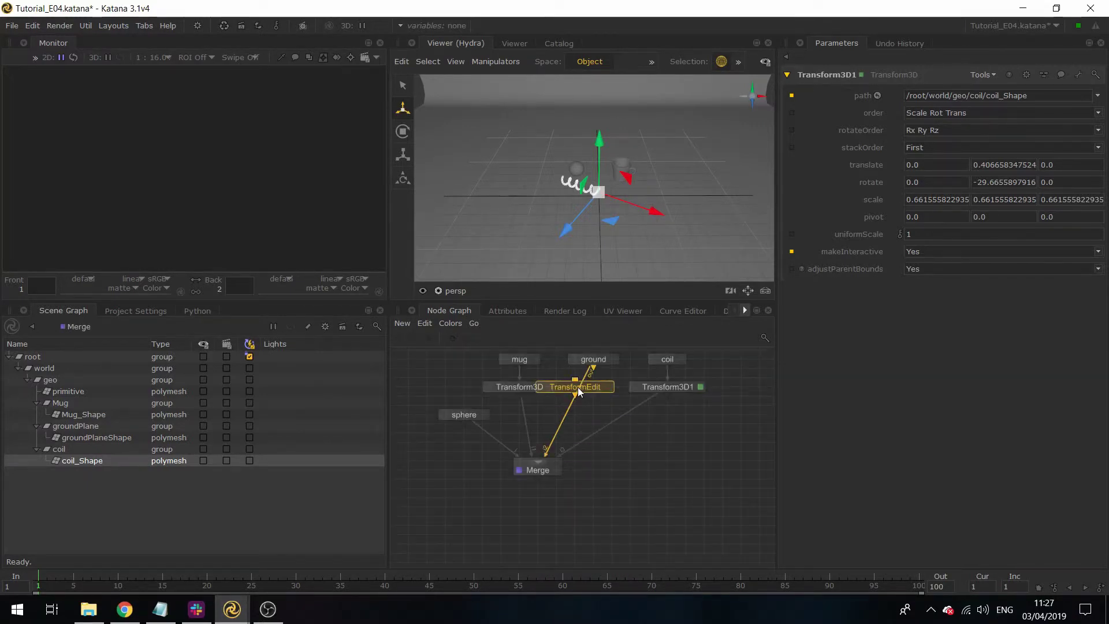
left_click(595, 387)
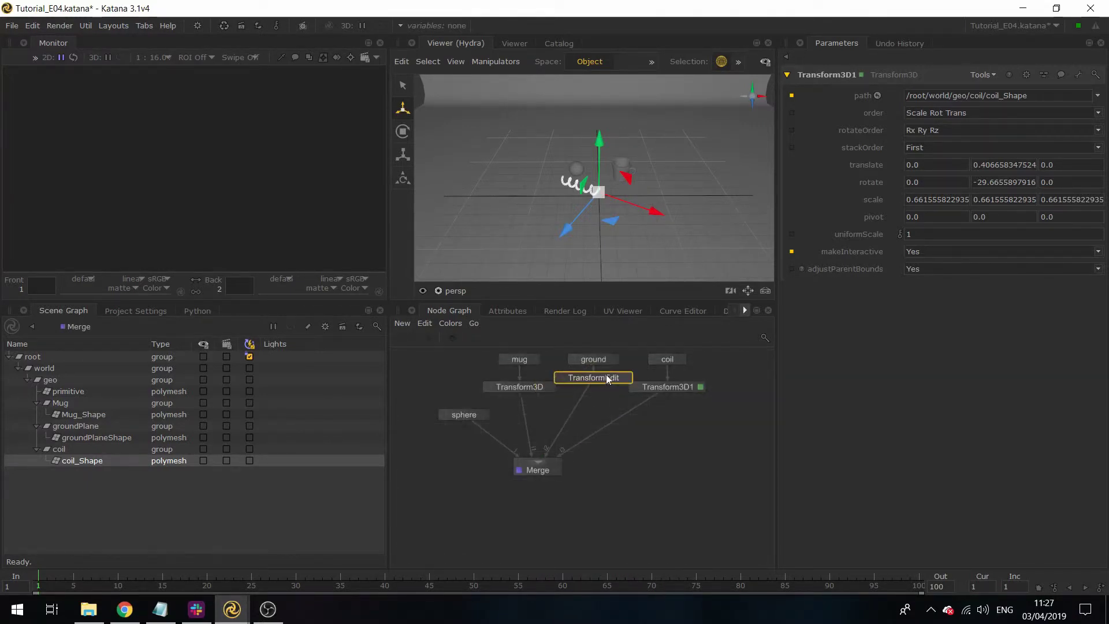
Set the TransformEdit path to /root/world/geo/groundPlane/groundPlaneShape and its scale to 0.55 on all three axes.
left_click_drag(98, 438, 981, 96)
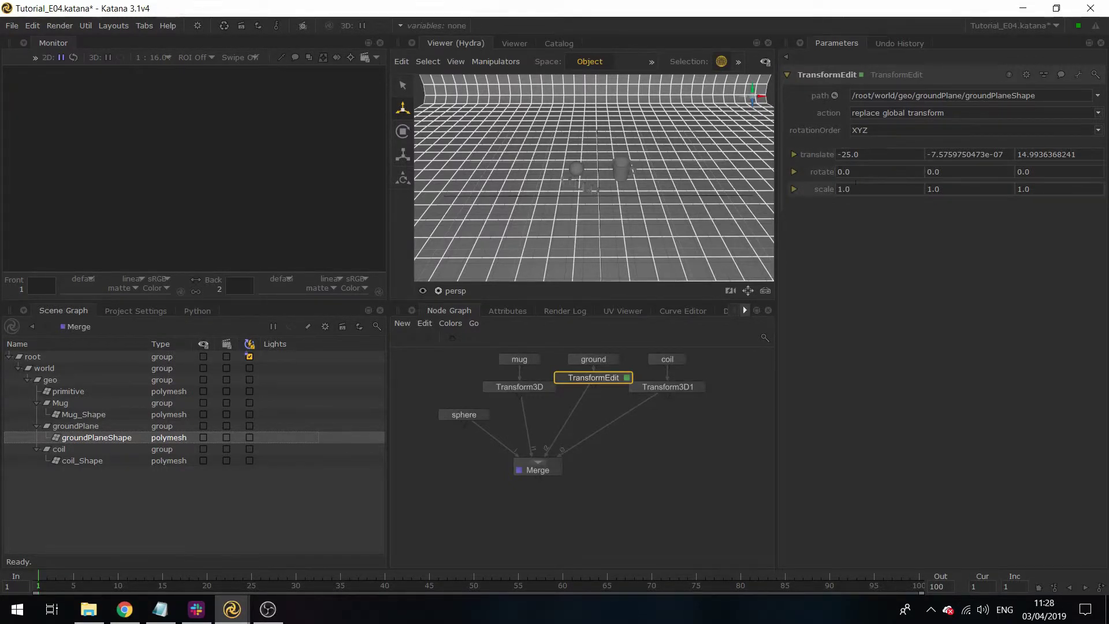
type("0.55")
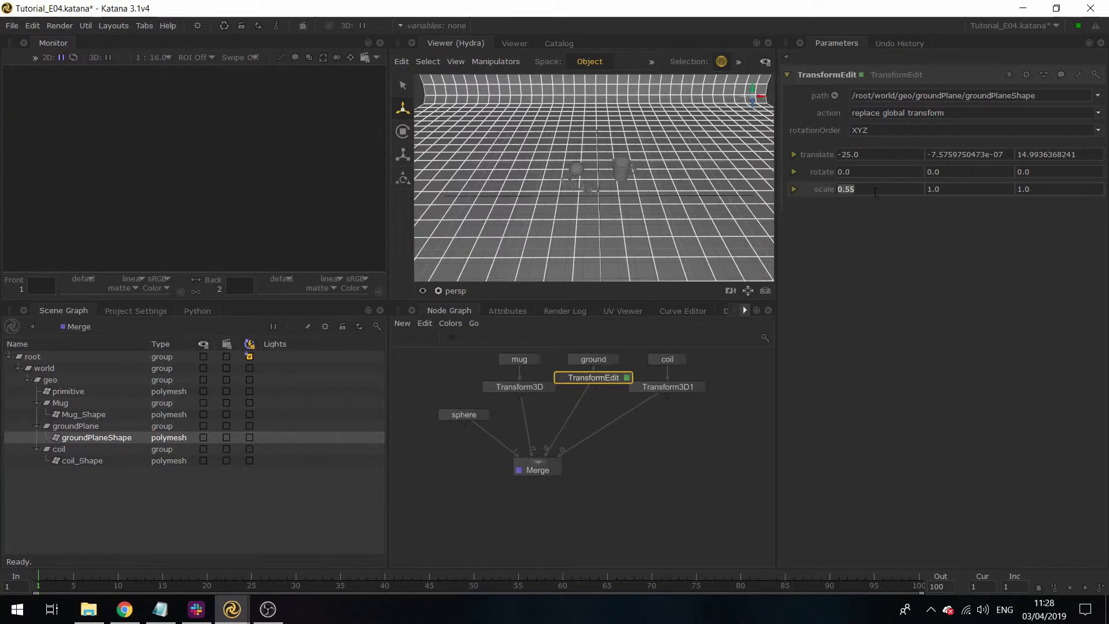
double_click(941, 190)
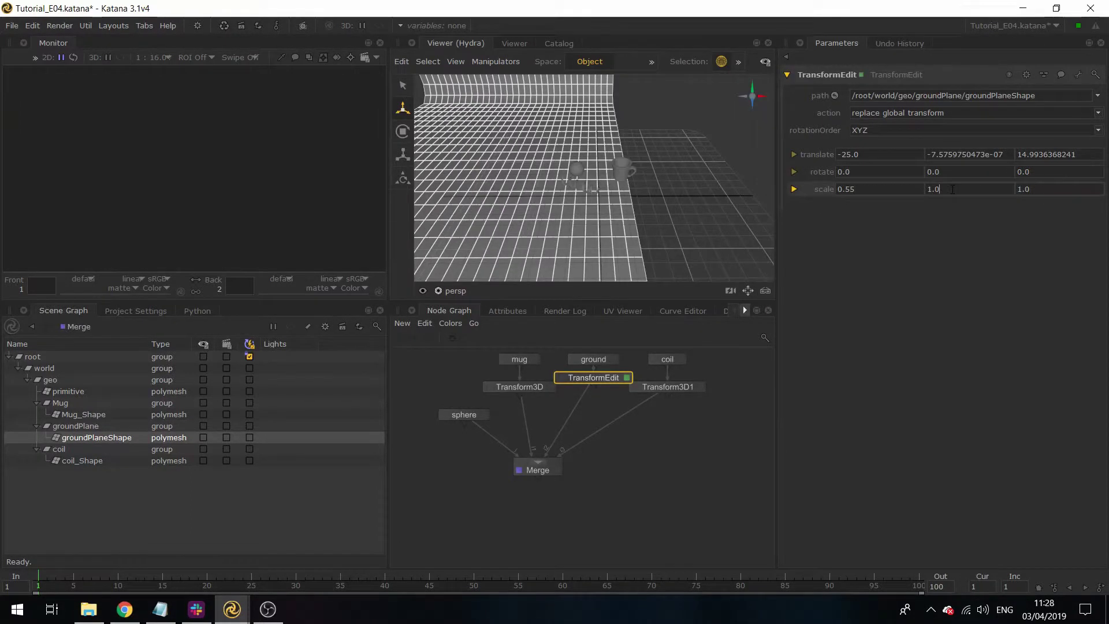
type("0.55")
left_click(1034, 191)
type("0.55")
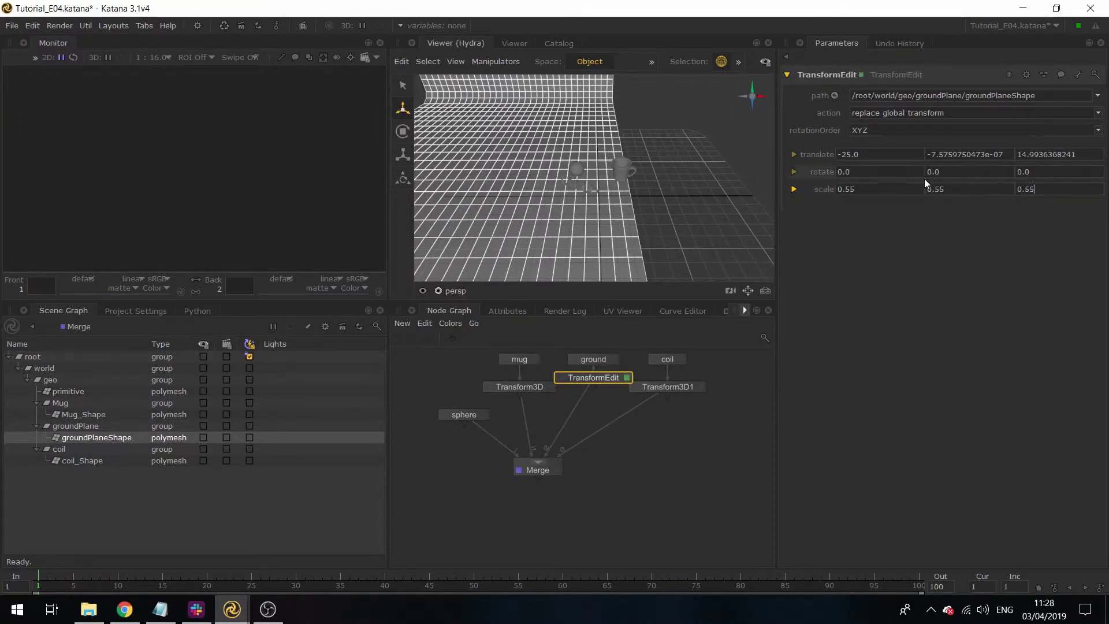
Set the ground plane's X translation to -13 in the TransformEdit node.
left_click(849, 154)
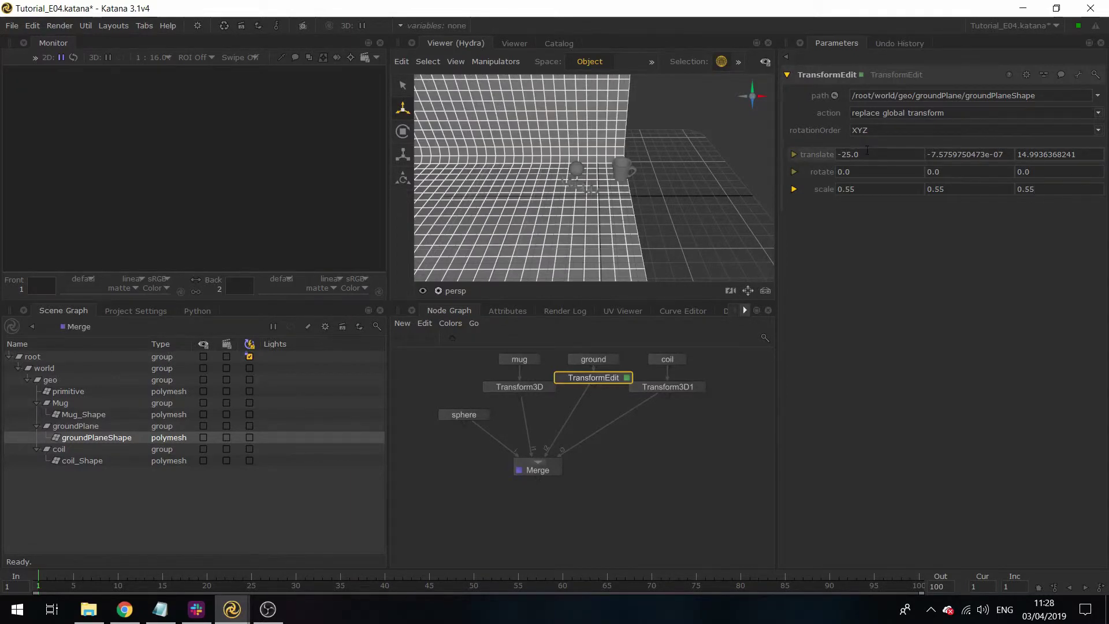
type("13")
key("Return")
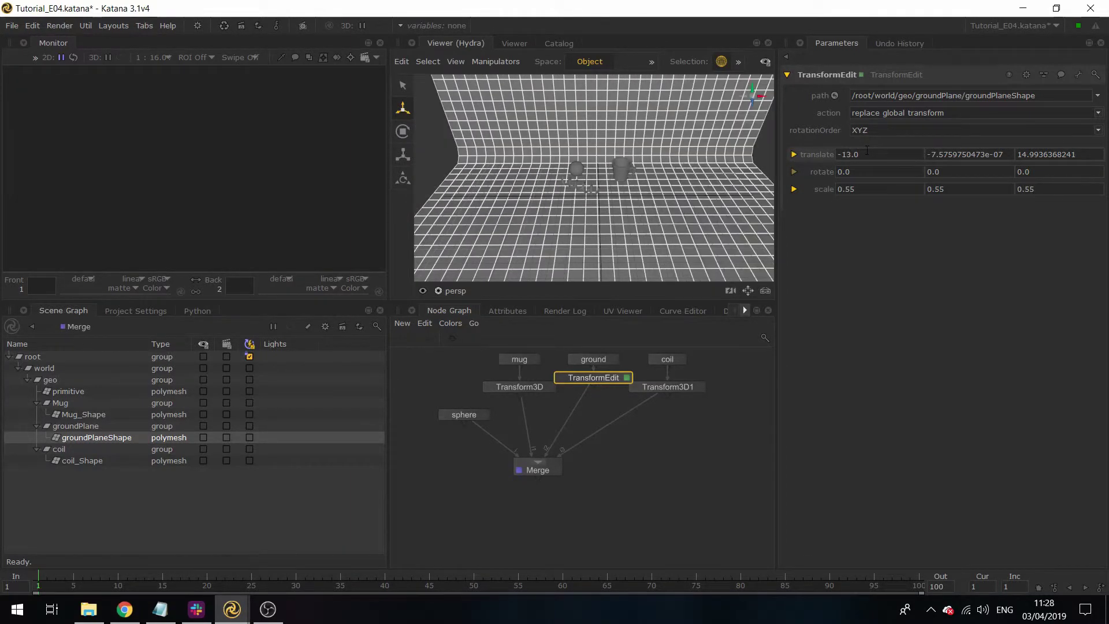
left_click_drag(691, 235, 698, 213, "alt")
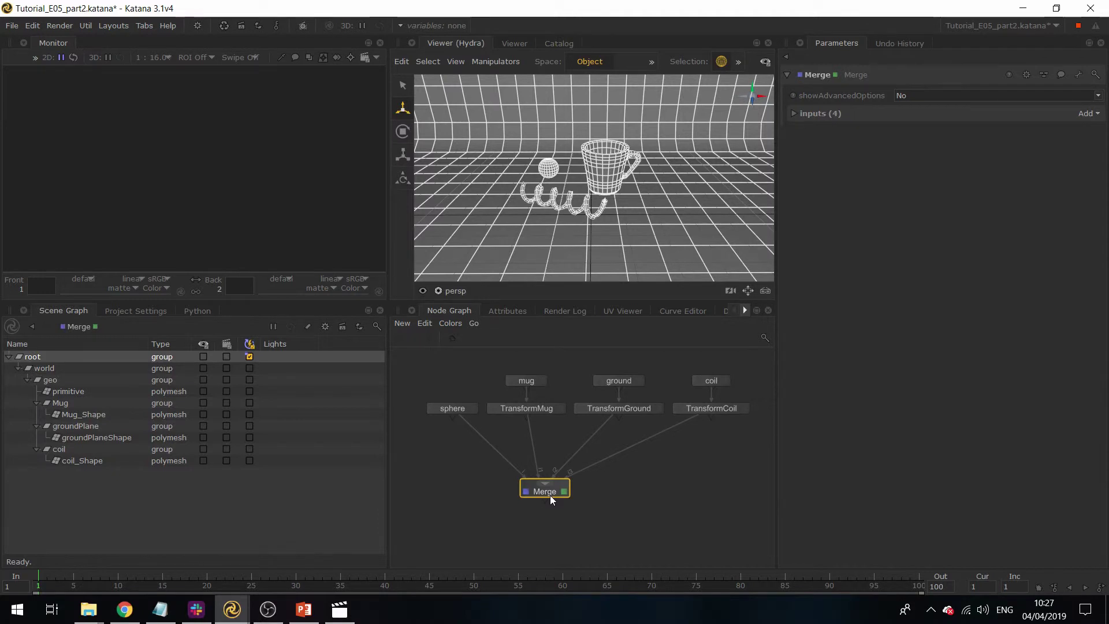
Set makeInteractive to No on the sphere node.
left_click(472, 409)
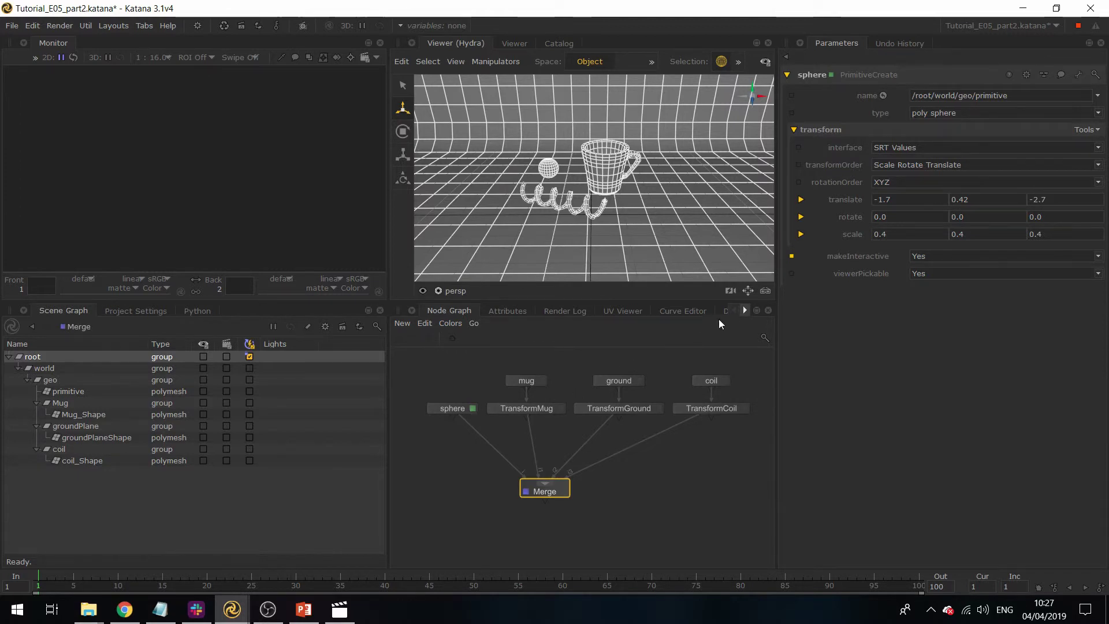
left_click(933, 254)
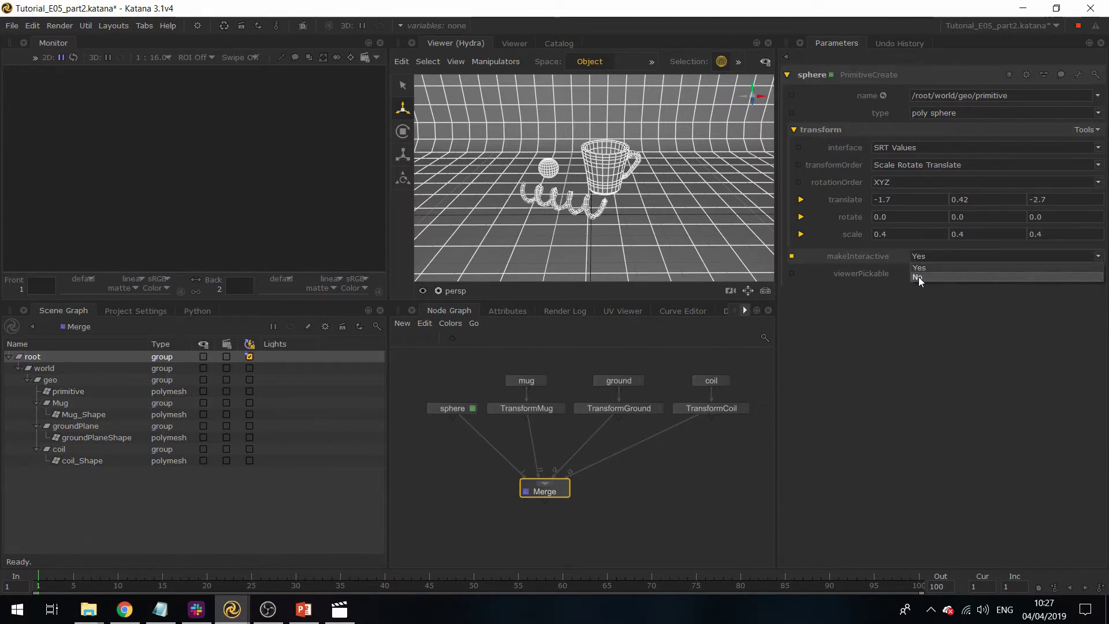
left_click(918, 275)
Reset makeInteractive to its default on TransformMug and TransformCoil, and open the Merge node's parameters.
key("e")
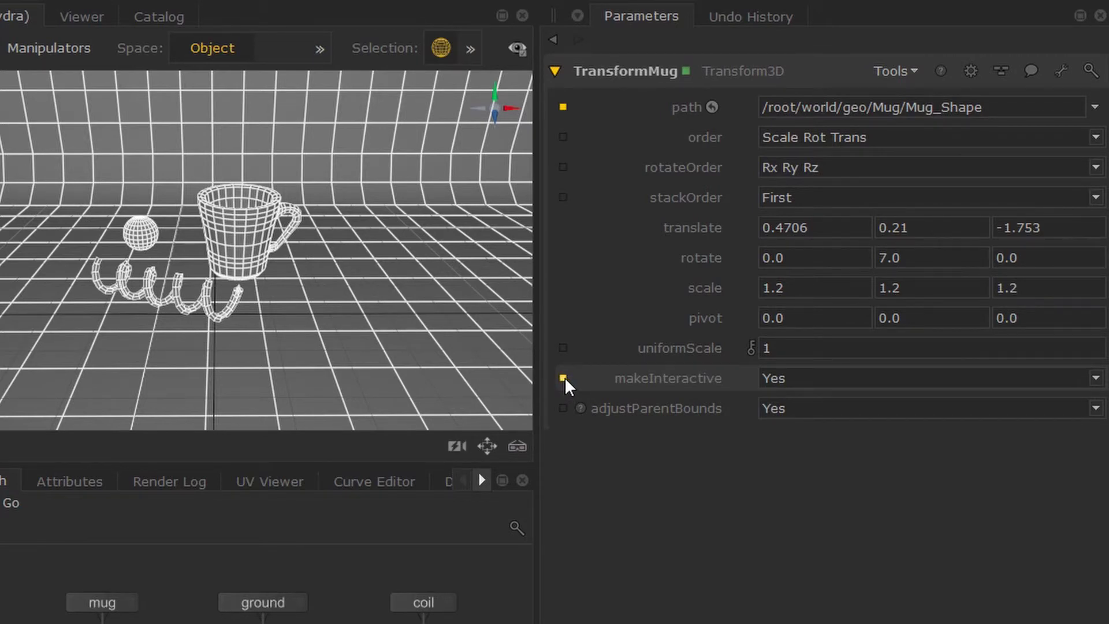
left_click(563, 377)
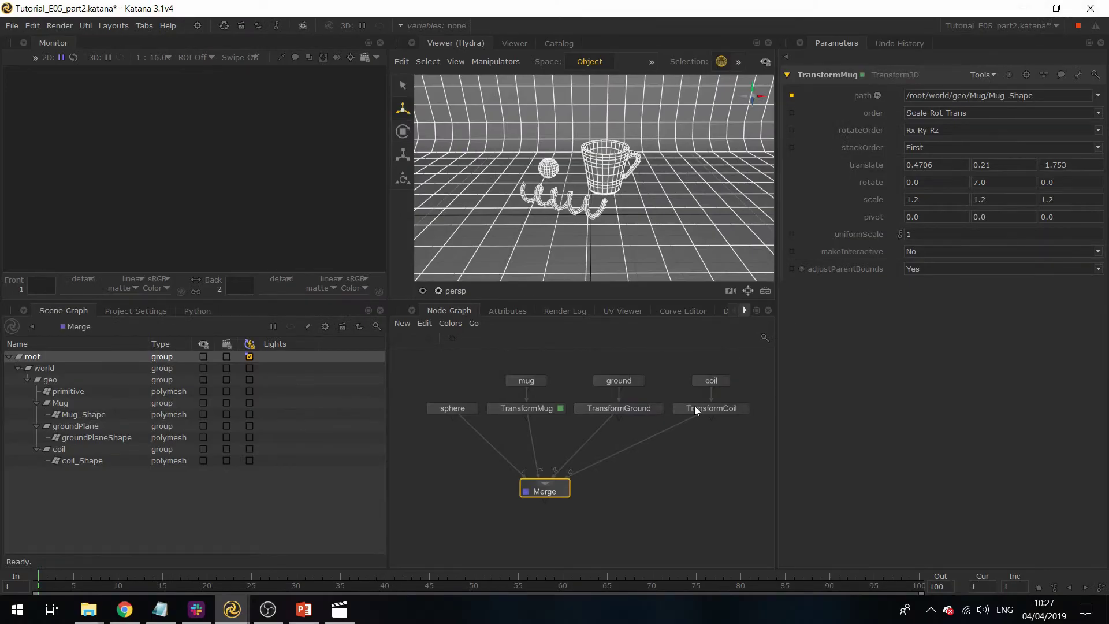
key("e")
left_click(791, 251)
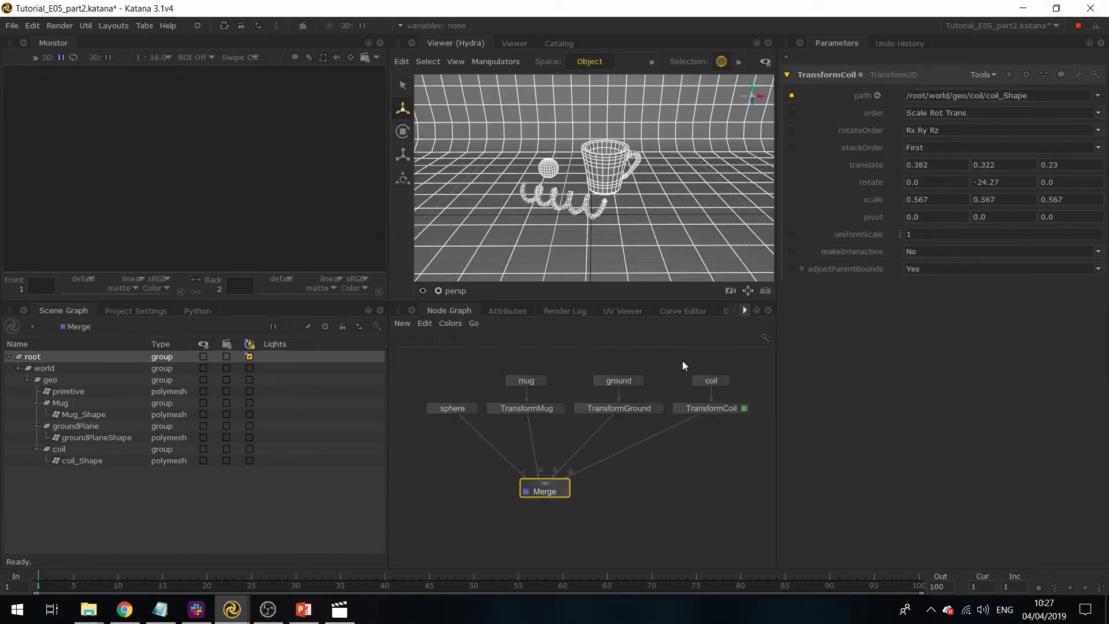
double_click(554, 492)
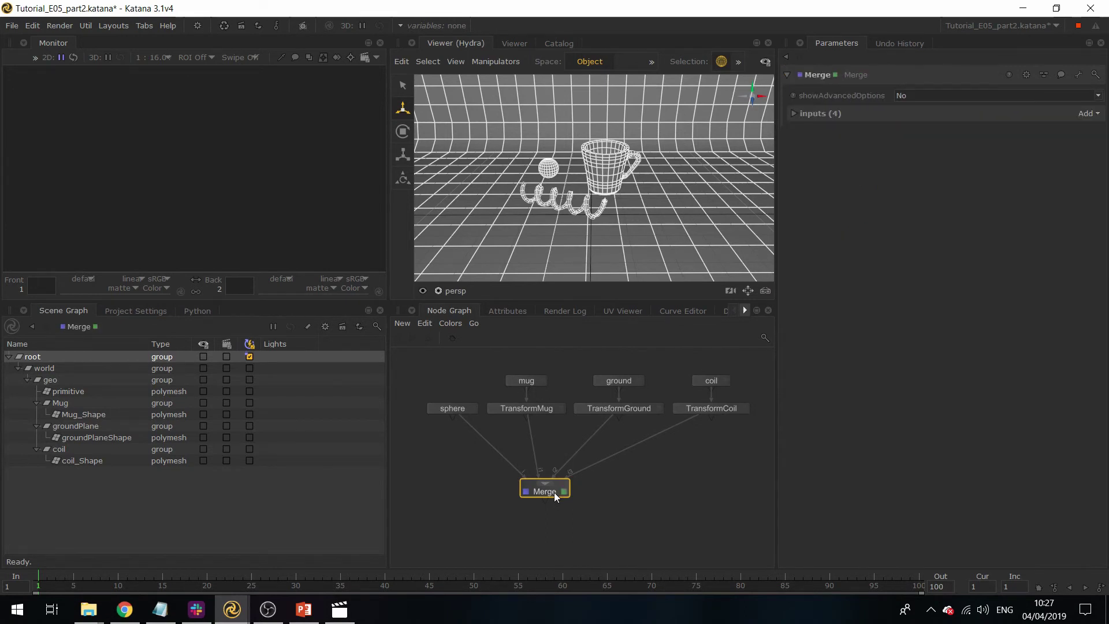